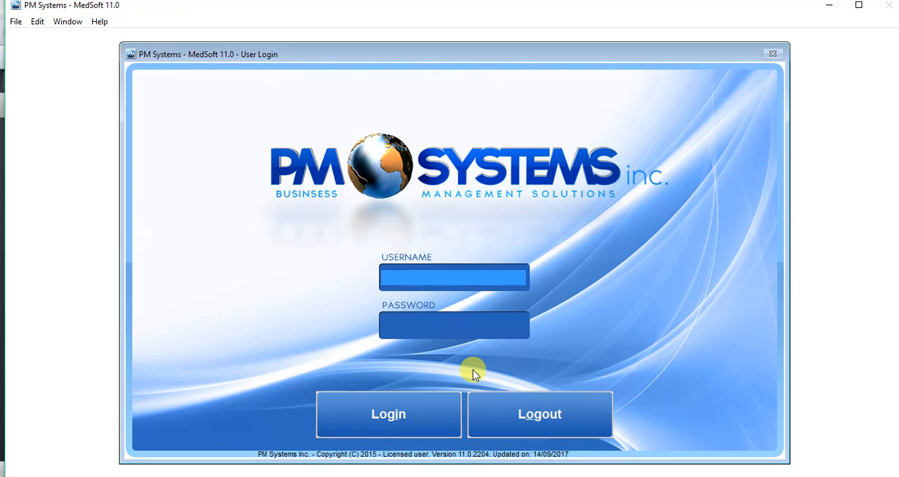
Log in with the username DOC
type("DOCTOR")
key("Tab")
key("Return")
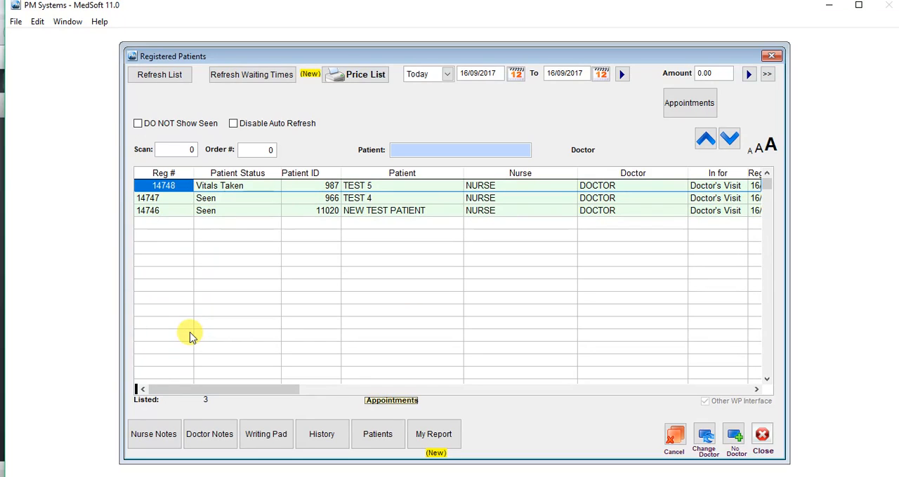
Open the doctor's notes for patient TEST 5 and enter "TEST NOTES ON PATIENT" under today's visit
left_click(250, 187)
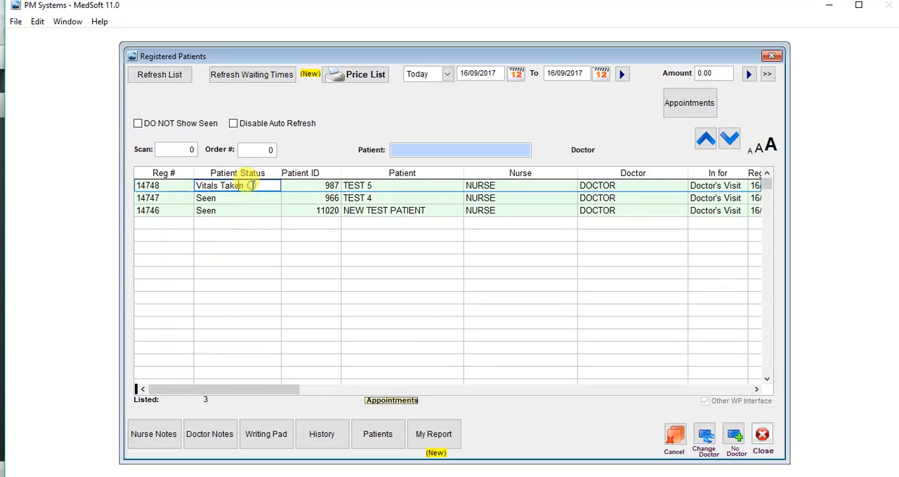
left_click(217, 435)
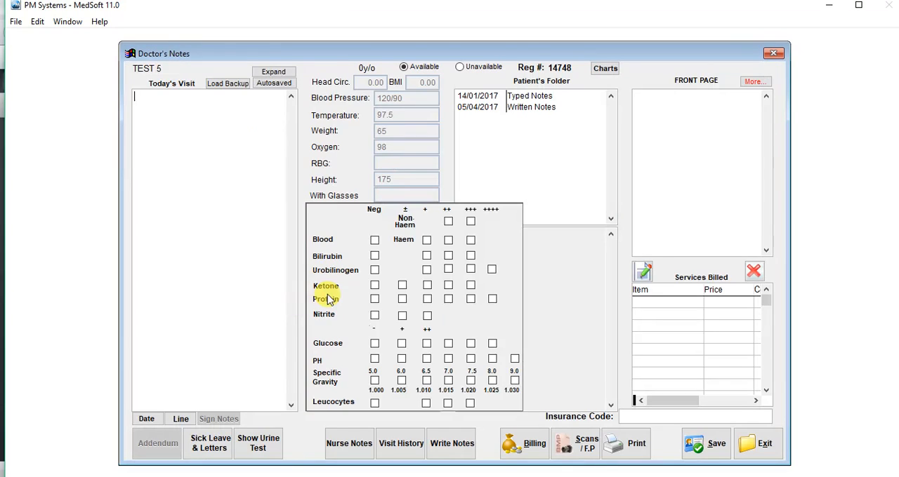
left_click(230, 180)
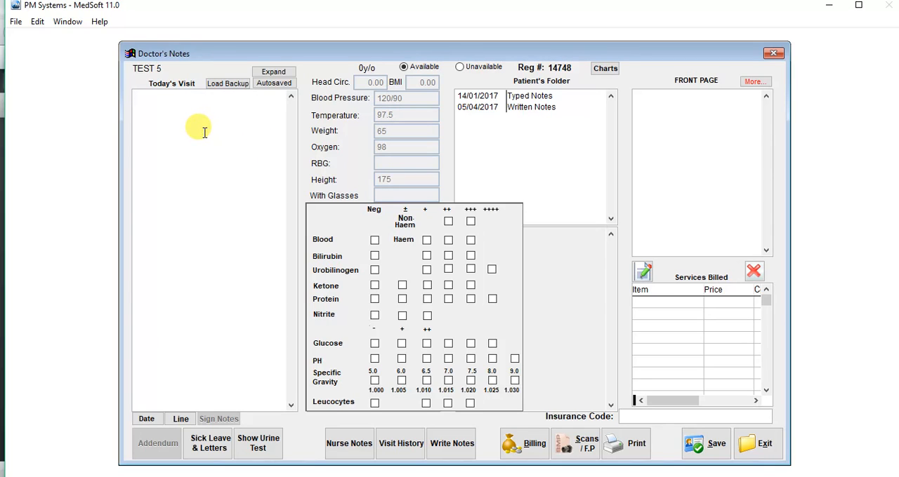
type("TEST")
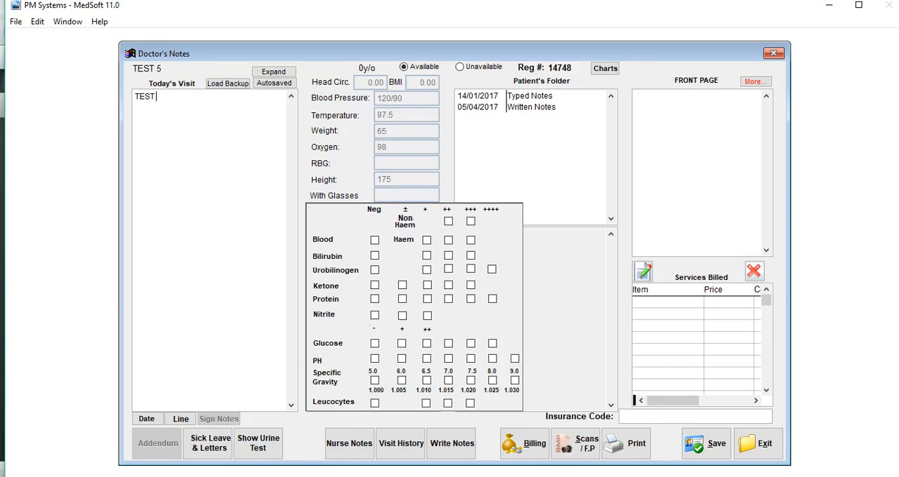
type(" NOTES ON T")
type("ATIENT")
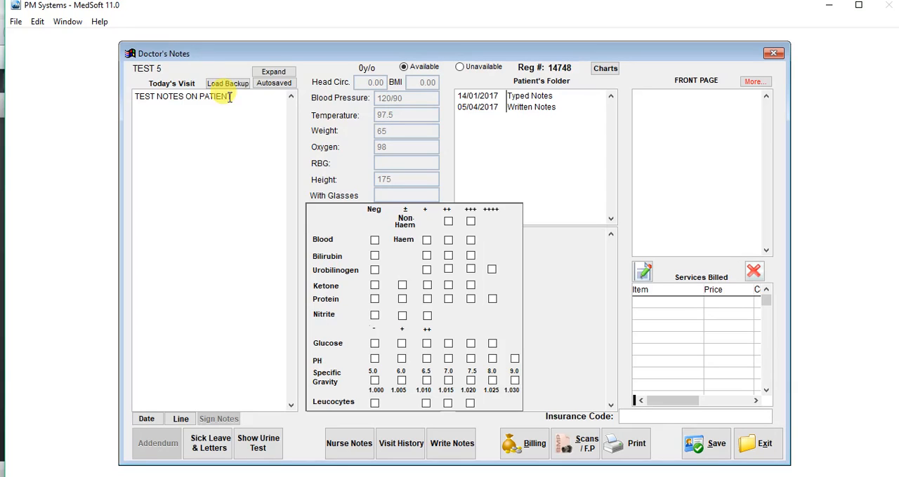
Expand today's visit notes area to view it enlarged, and retract it to its normal size
left_click(273, 72)
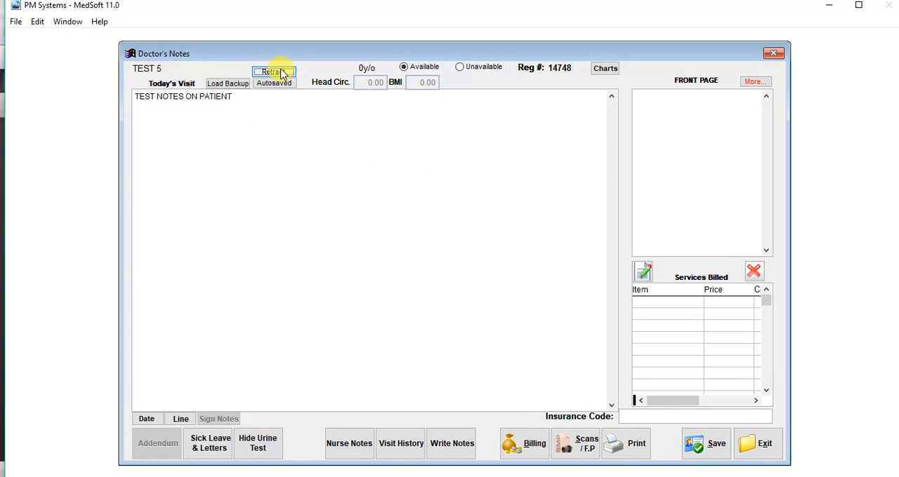
left_click(275, 96)
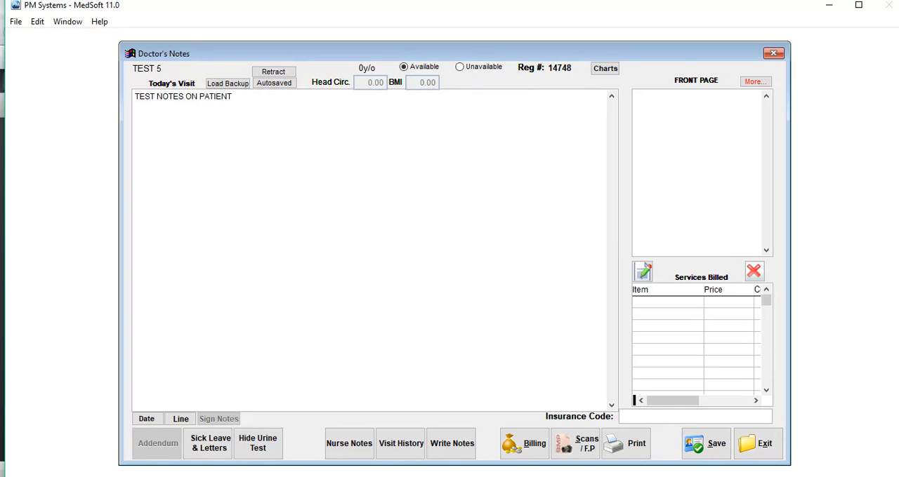
left_click(274, 72)
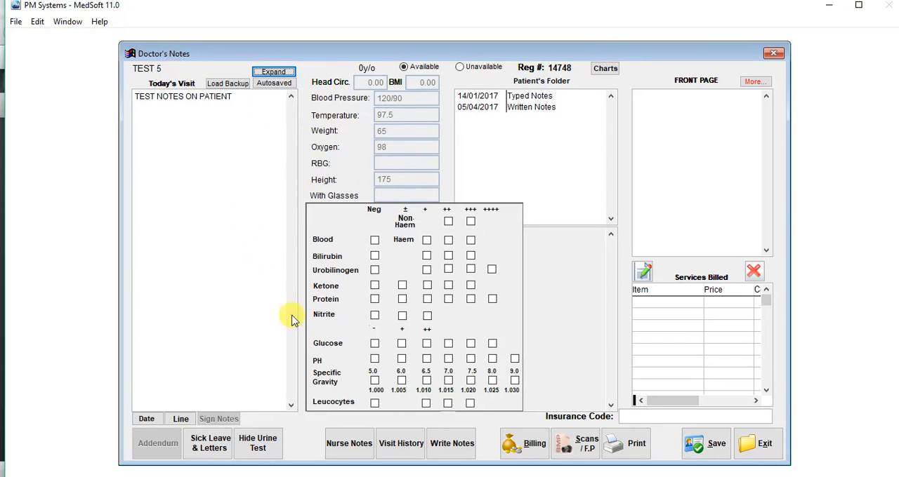
Handwrite a note for the patient with a looping scribble and two overlapping squares, save it and close the writing pad
left_click(470, 442)
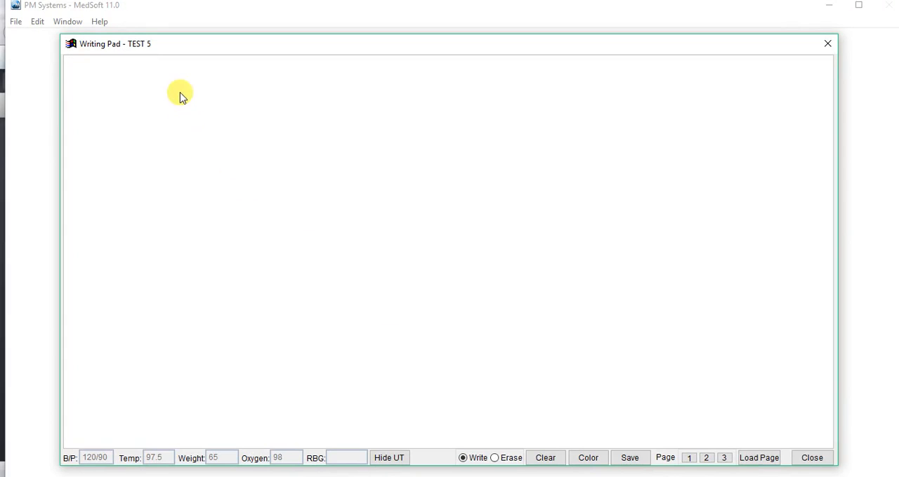
mouse_move(180, 92)
left_mouse_down()
mouse_move(218, 111)
mouse_move(267, 172)
mouse_move(266, 132)
mouse_move(302, 133)
left_mouse_up()
mouse_move(461, 169)
left_mouse_down()
mouse_move(393, 172)
mouse_move(405, 247)
mouse_move(478, 244)
mouse_move(470, 173)
left_mouse_up()
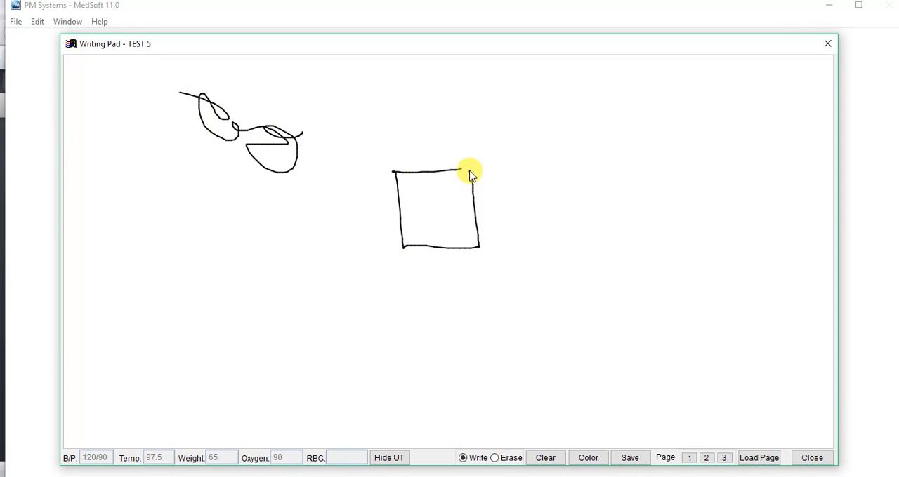
mouse_move(501, 221)
left_mouse_down()
mouse_move(448, 224)
mouse_move(462, 295)
mouse_move(510, 245)
mouse_move(506, 221)
left_mouse_up()
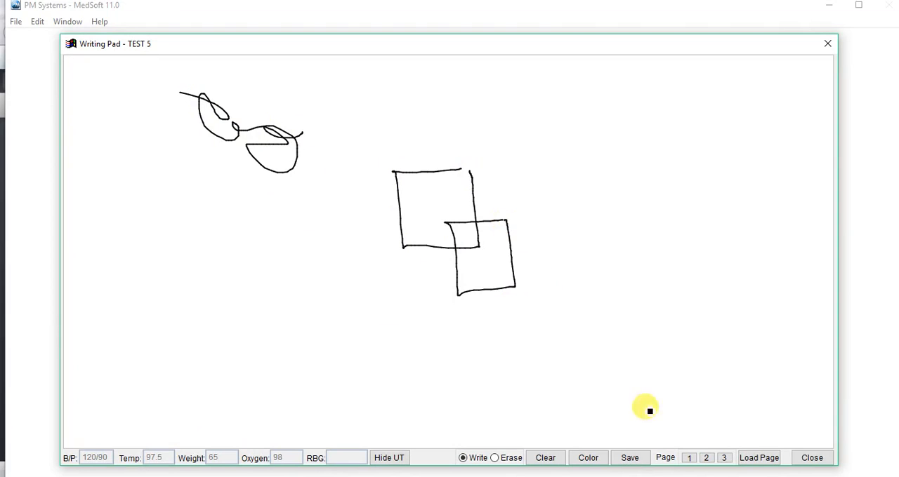
left_click(630, 457)
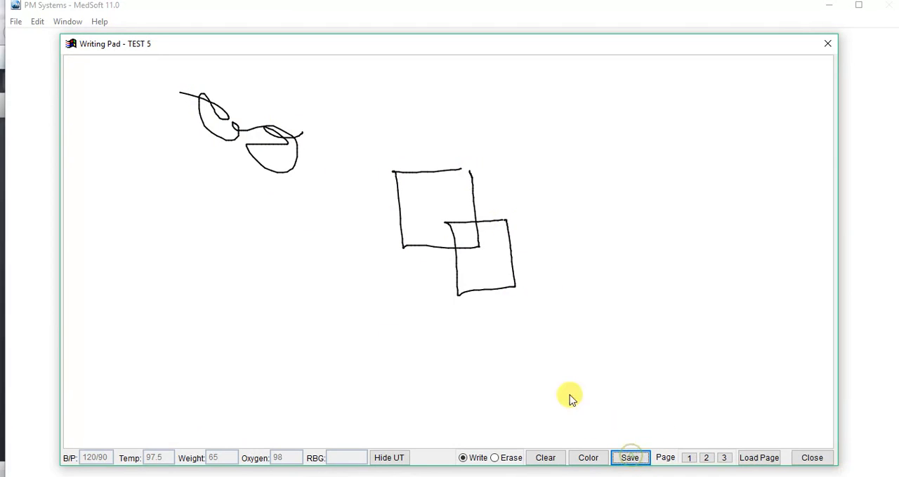
left_click(813, 459)
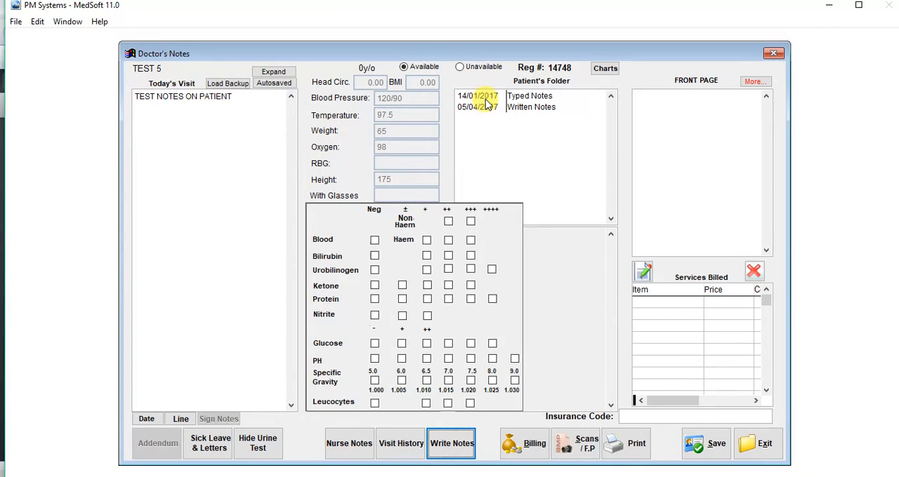
Switch between the urine test grid and the nurse notes, leaving the urine test hidden
left_click(270, 449)
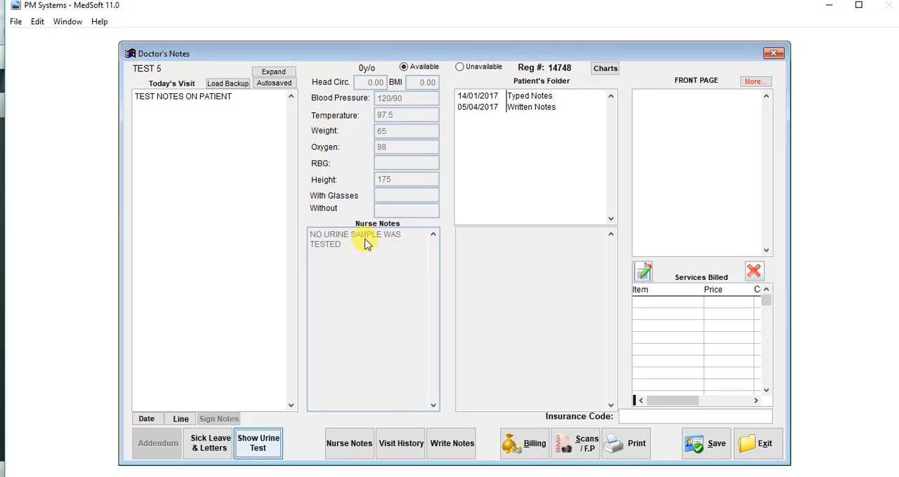
left_click(259, 443)
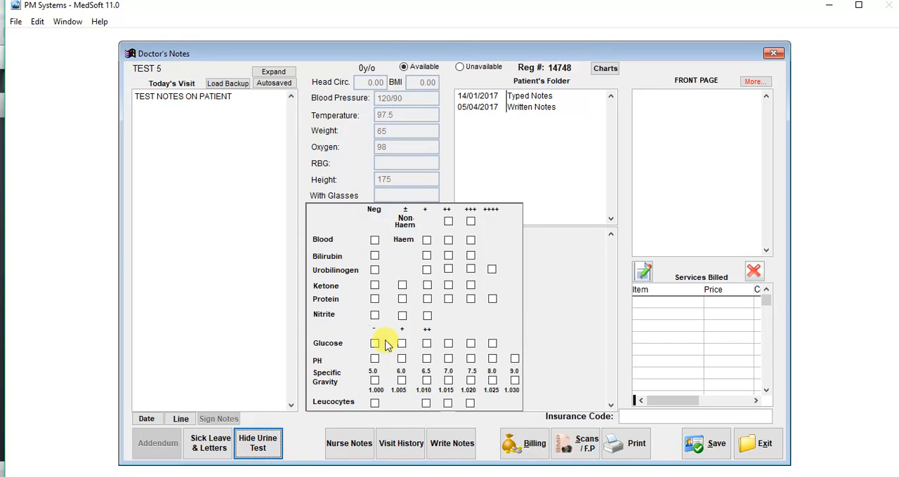
left_click(269, 450)
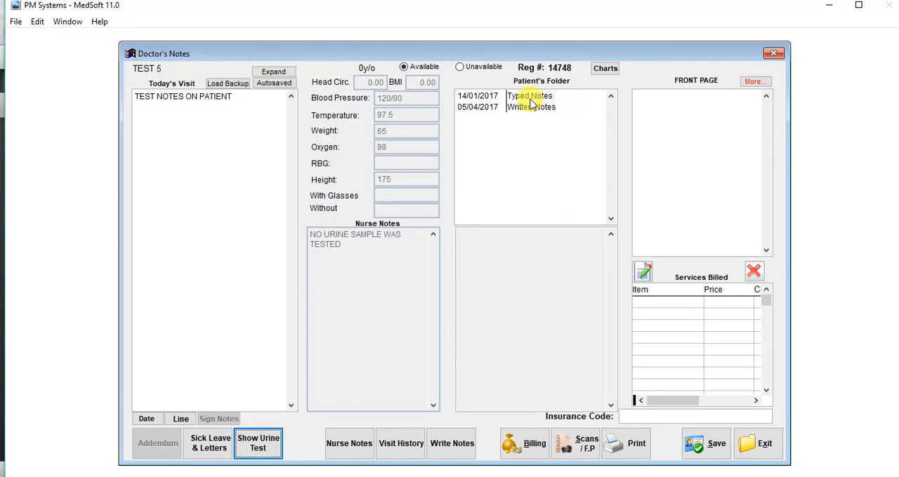
Review the typed notes of 14/01/2017 and the written notes of 05/04/2017 in the patient's folder
left_click(488, 97)
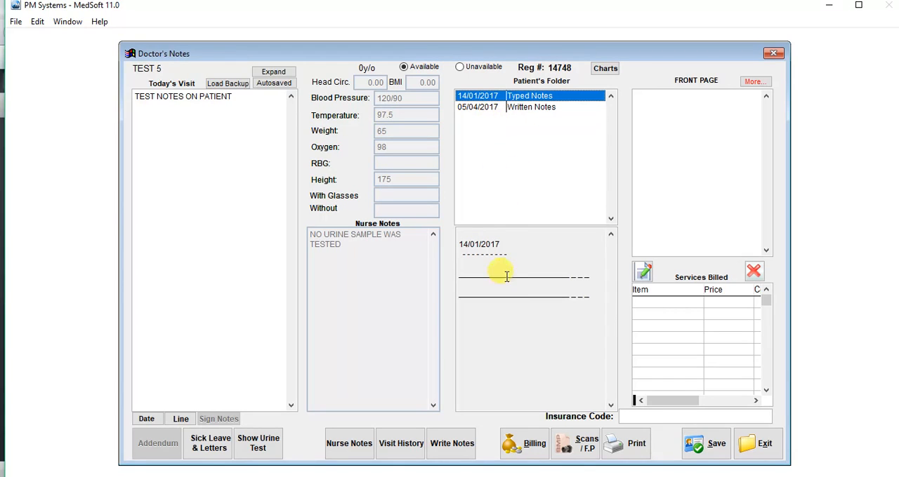
double_click(486, 110)
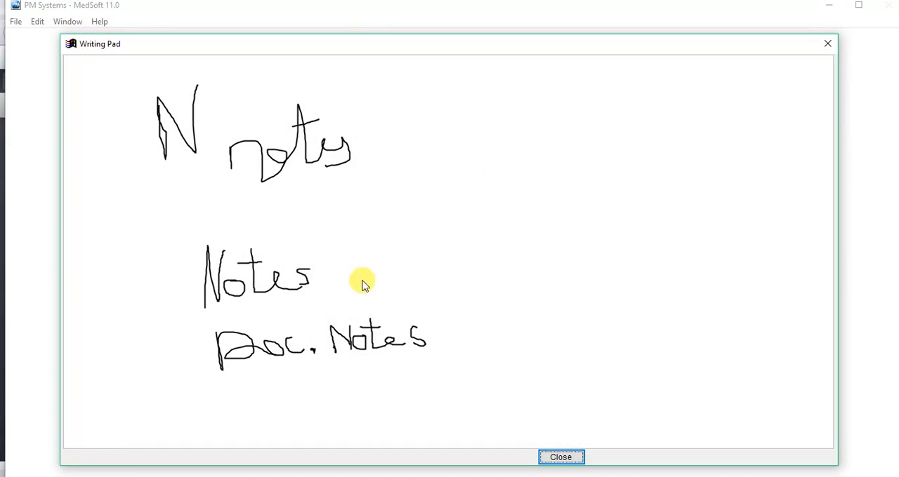
left_click(576, 463)
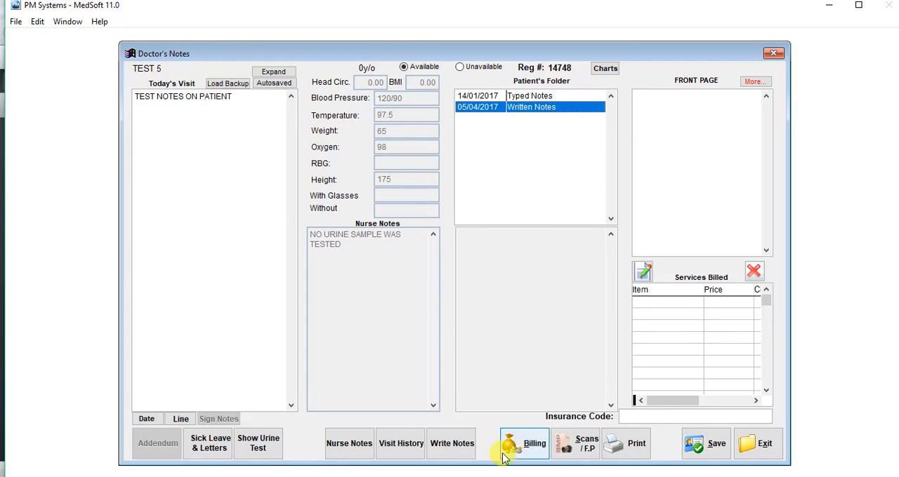
Bill the GP VISIT procedure from the FAMILY PHYSICIAN category to the patient
left_click(524, 448)
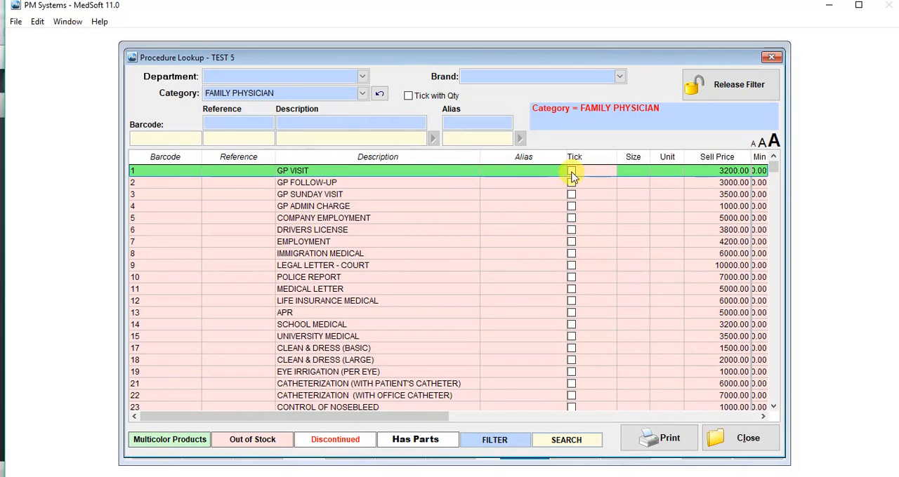
left_click(572, 172)
left_click(572, 175)
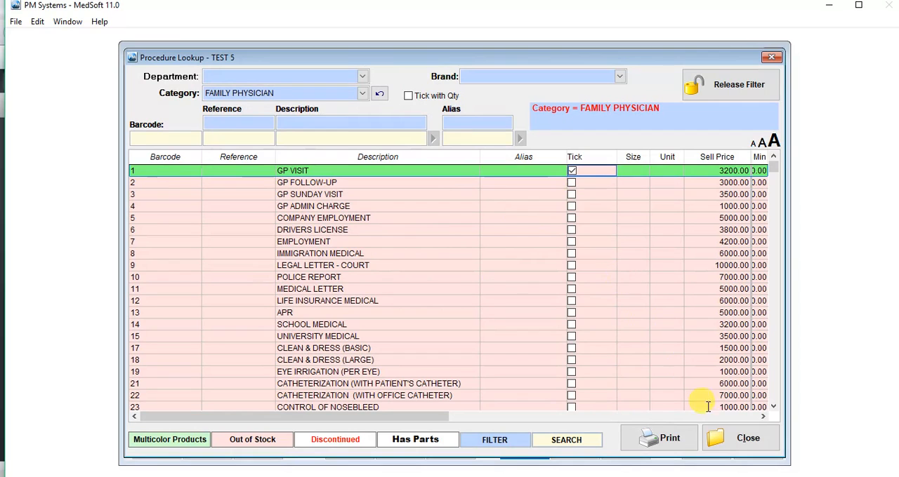
left_click(737, 445)
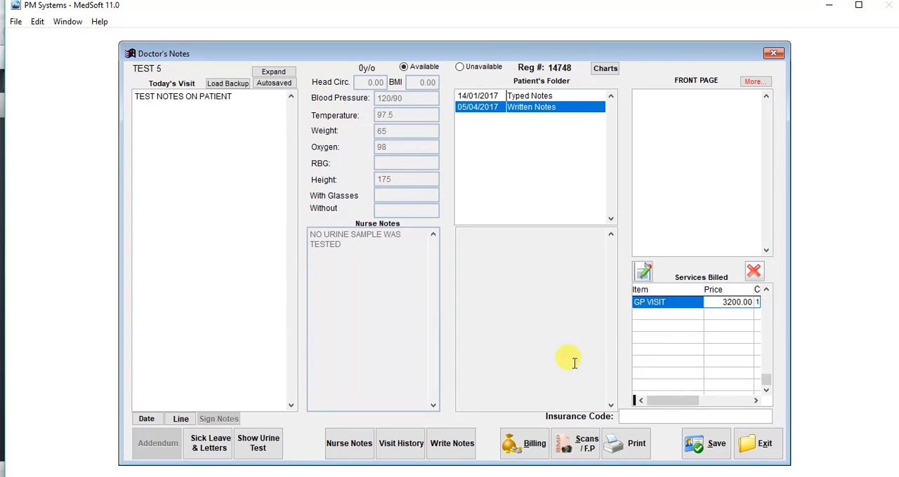
Save the doctor's notes, acknowledge the procedure reminder and return to the registered patients list
left_click(698, 445)
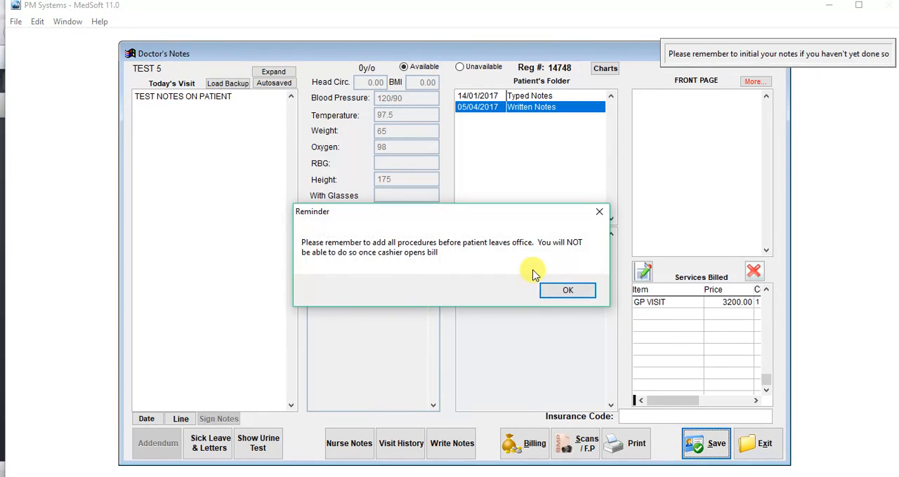
left_click(562, 298)
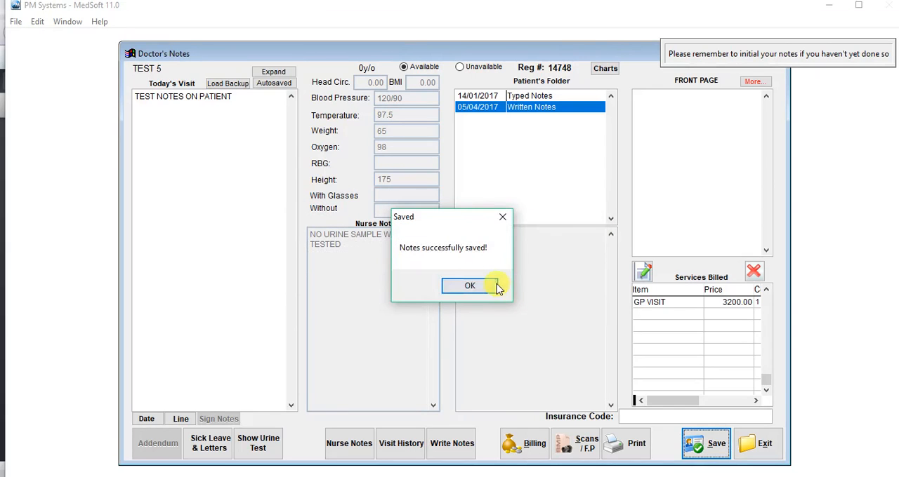
left_click(469, 286)
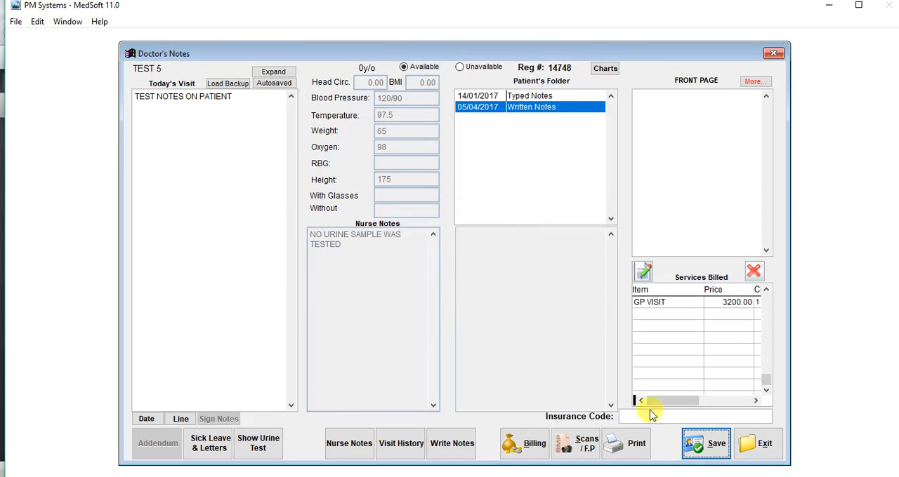
left_click(758, 443)
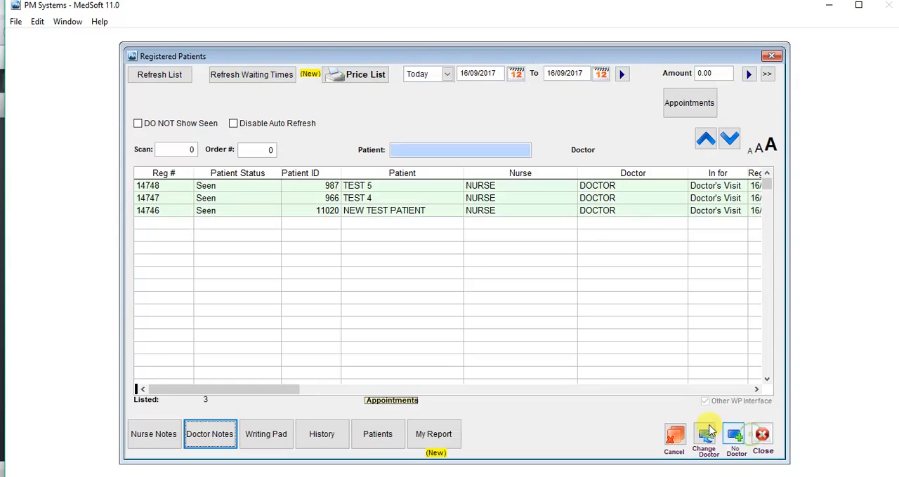
left_click(309, 187)
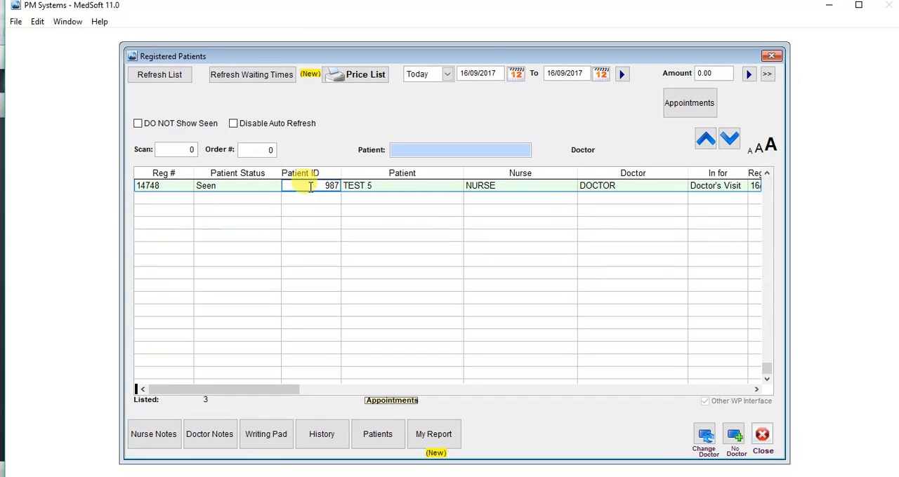
left_click(766, 172)
left_click(766, 172)
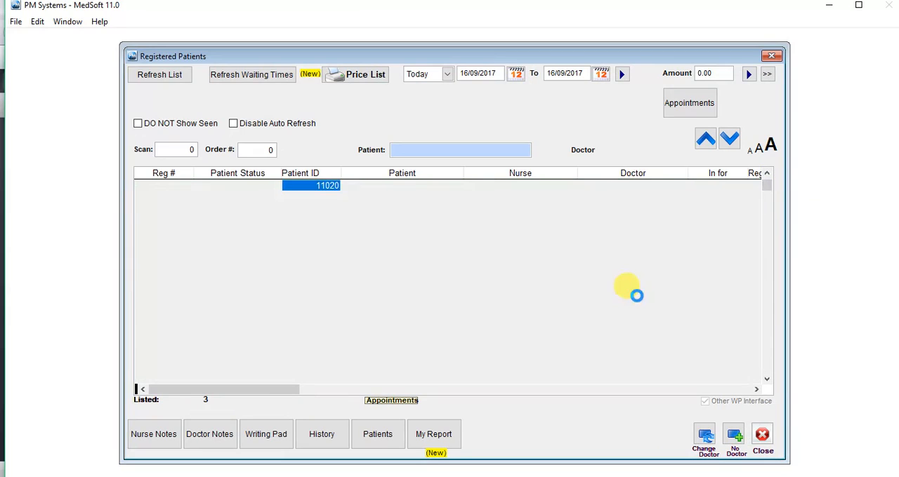